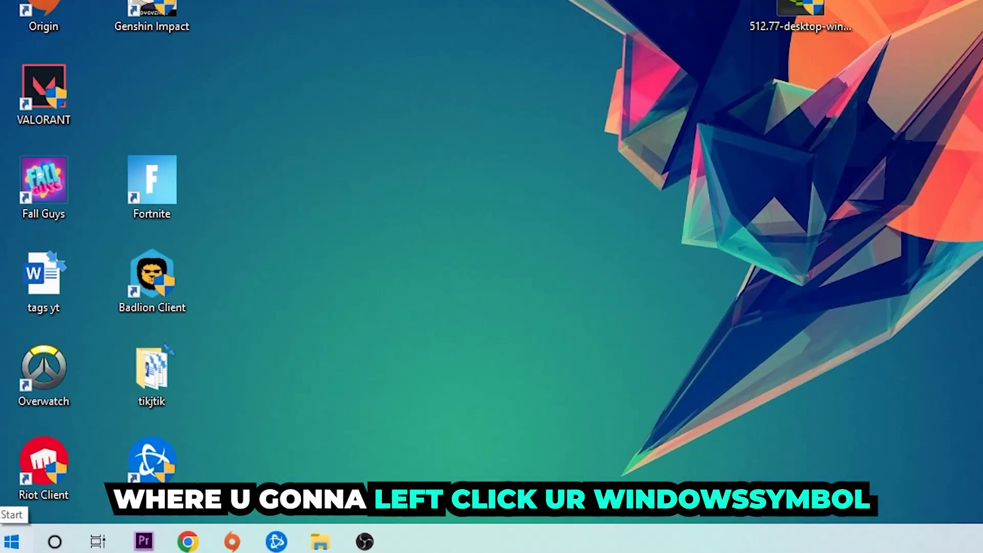
# - Search the Start menu for "wind" to surface Windows Defender Firewall
pyautogui.click(11, 542)
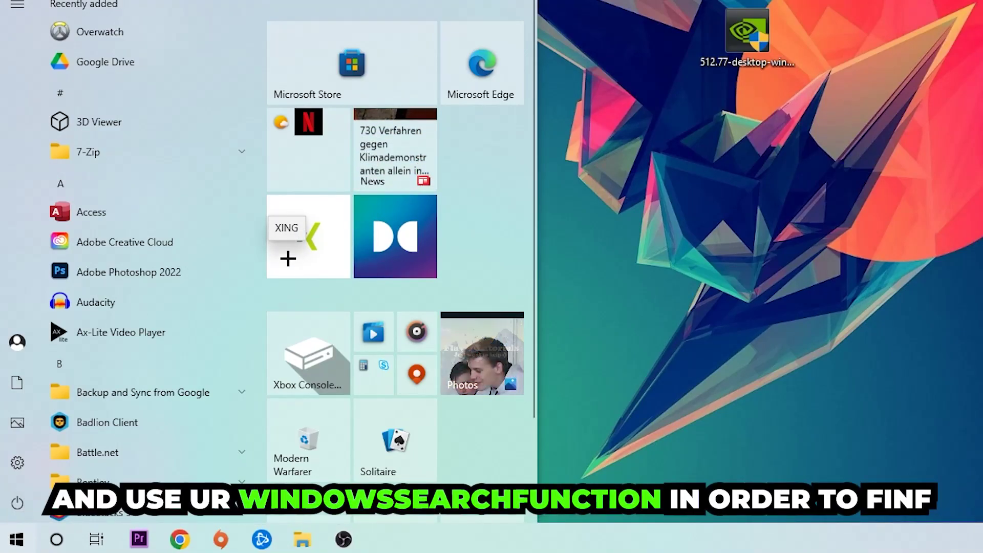
pyautogui.write('wind')
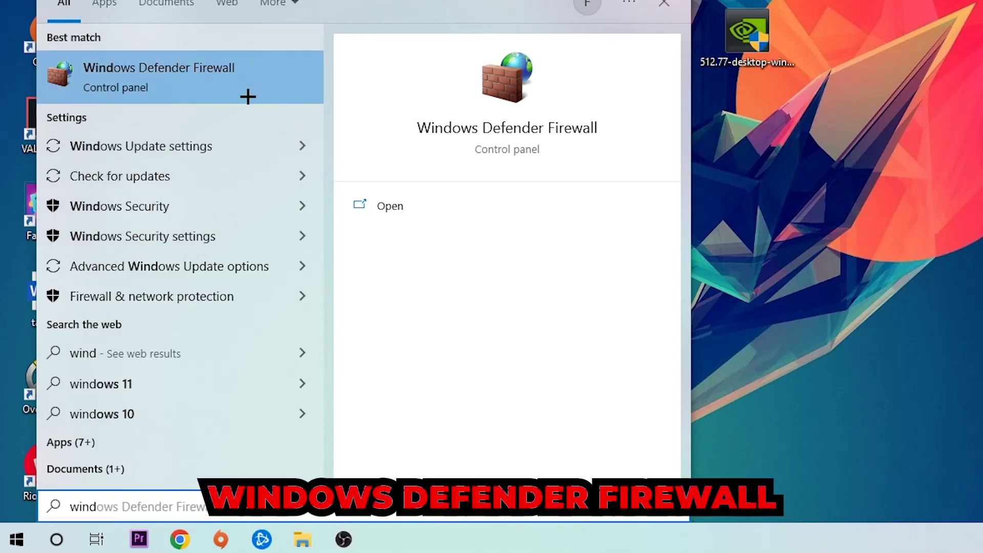
# - Open the Windows Defender Firewall control panel from the search results
pyautogui.click(248, 97)
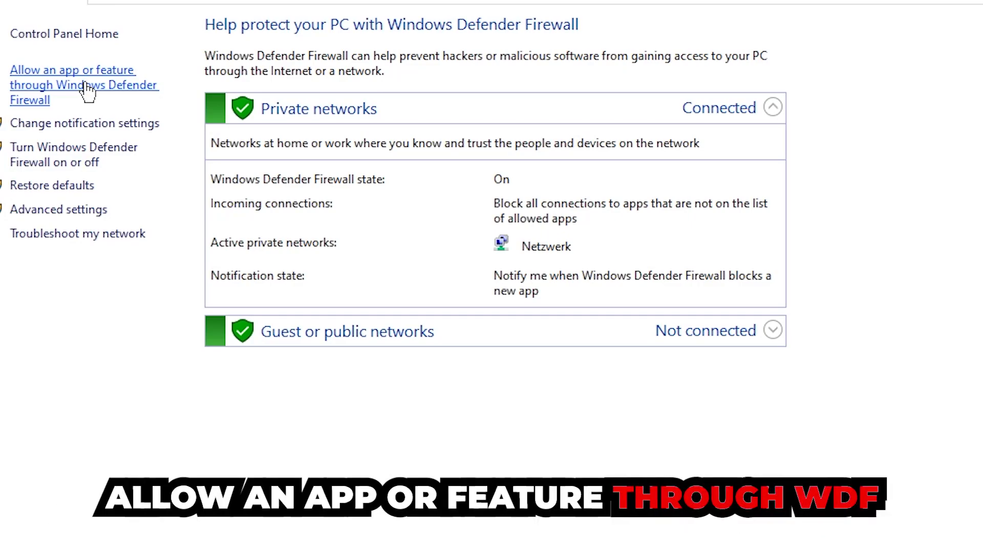
# - Open the Allowed apps list and unlock it with Change settings
pyautogui.click(89, 91)
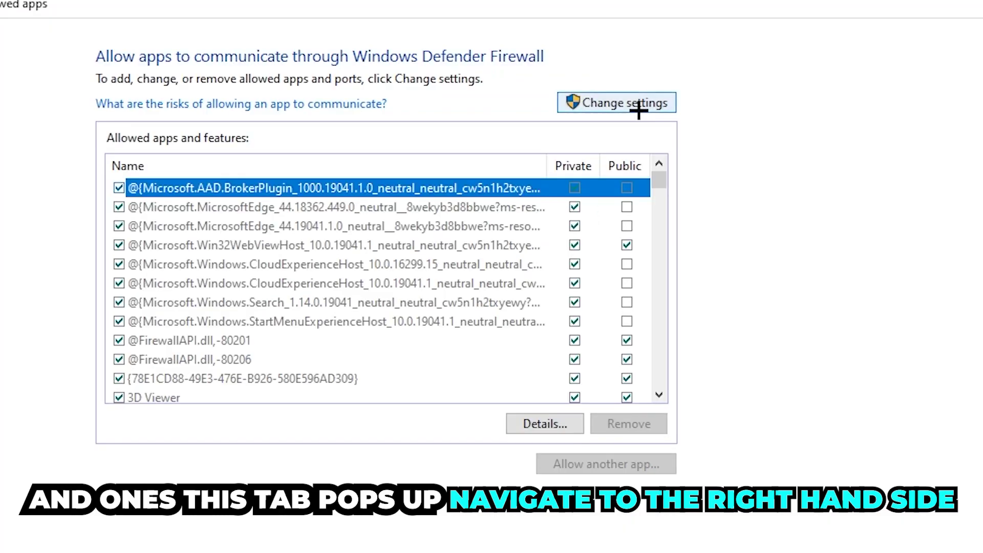
pyautogui.click(620, 76)
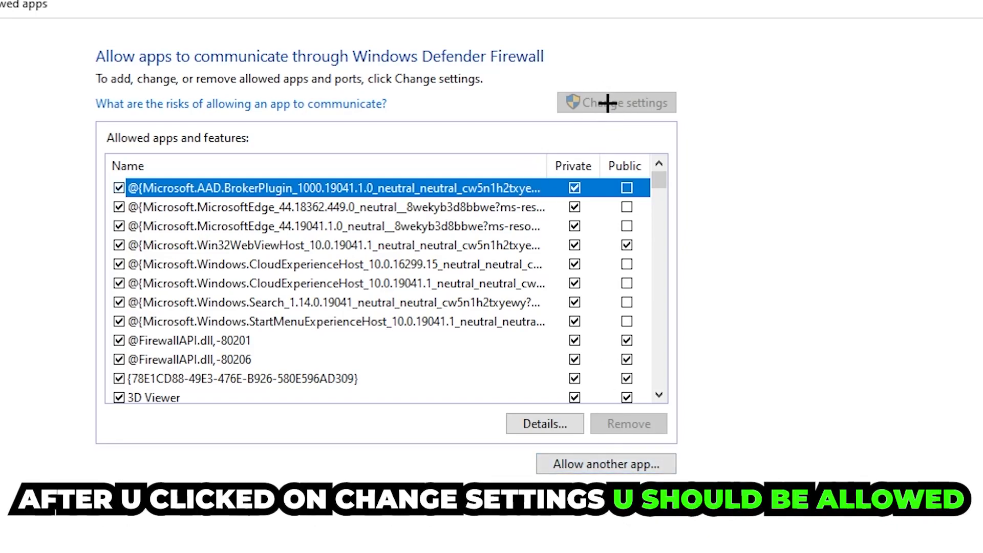
pyautogui.click(605, 465)
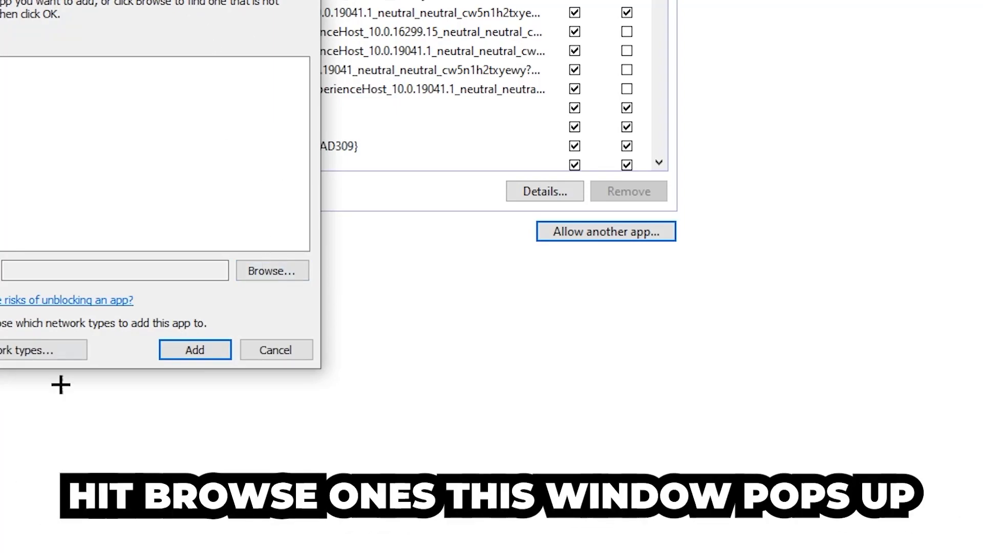
pyautogui.click(271, 270)
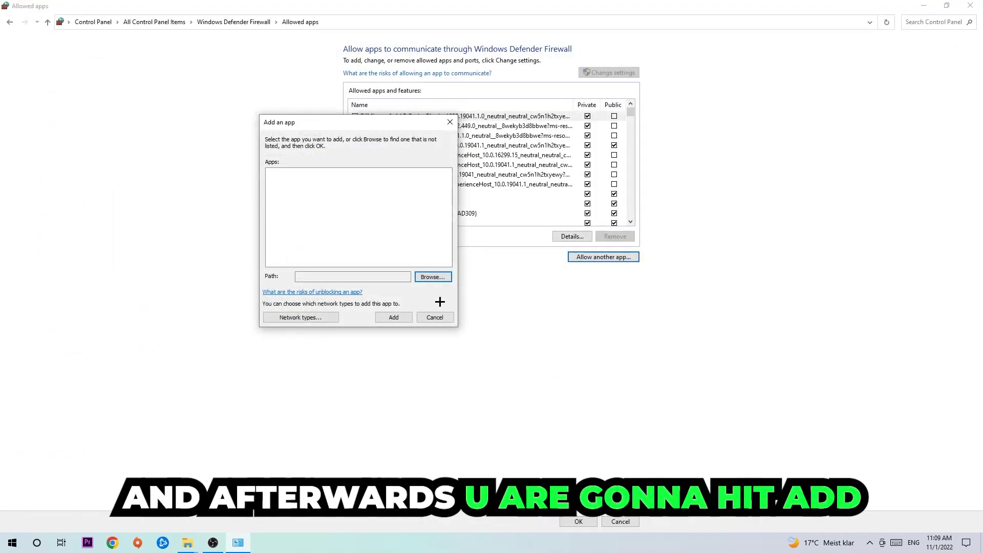
pyautogui.click(450, 123)
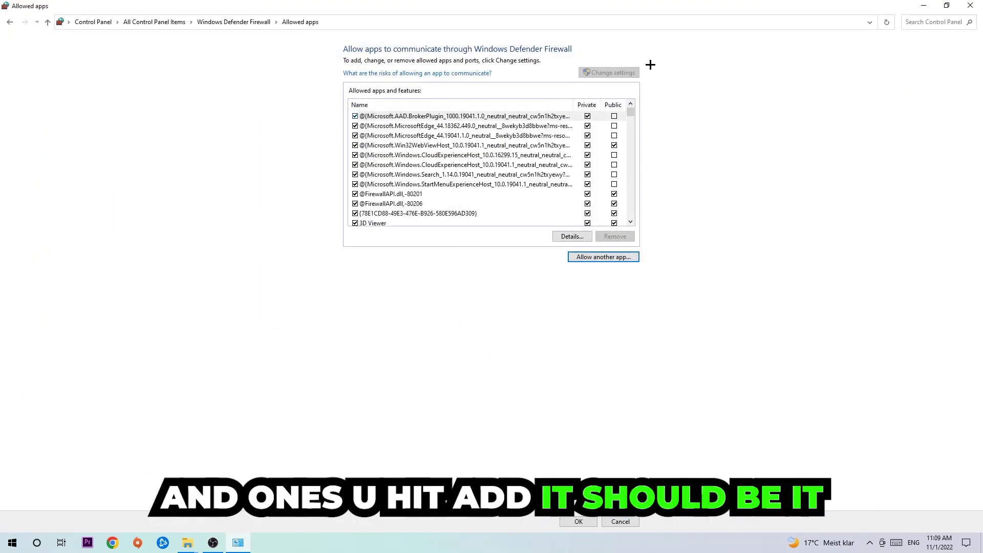